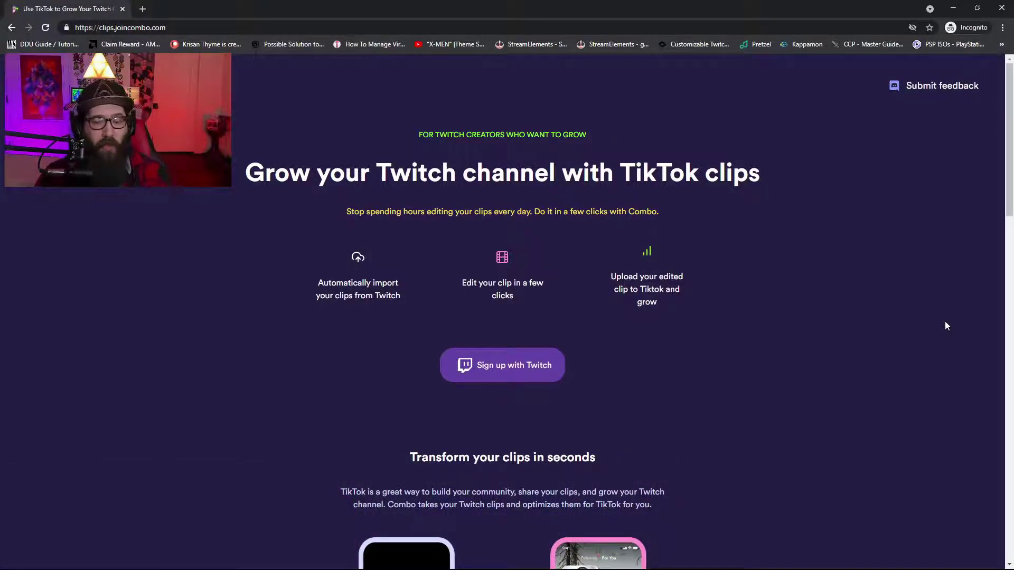
# - Scroll down the Combo landing page to the 'Transform your clips in seconds' before-and-after comparison
pyautogui.scroll(-2, 940, 318)
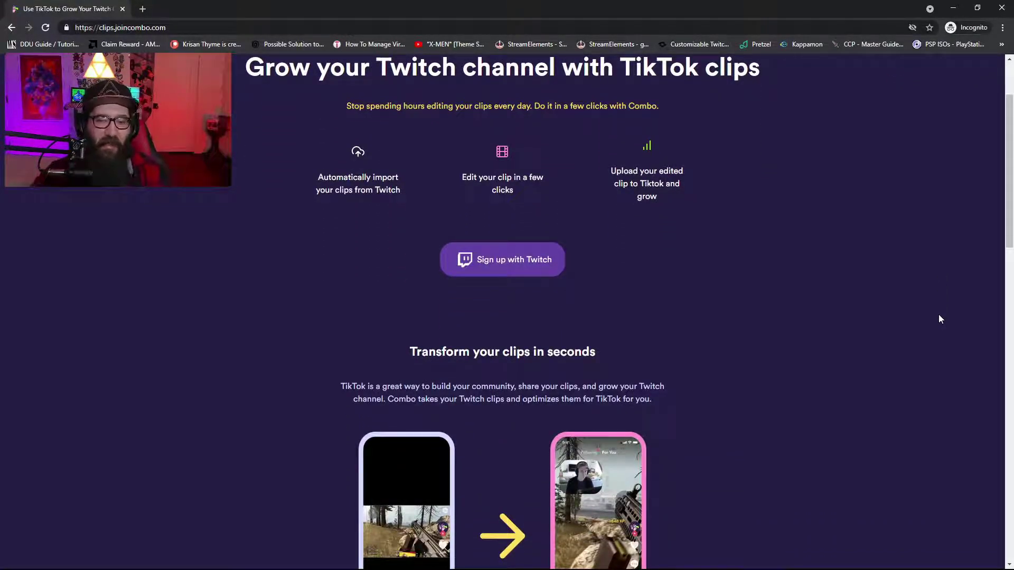
pyautogui.scroll(-2, 940, 318)
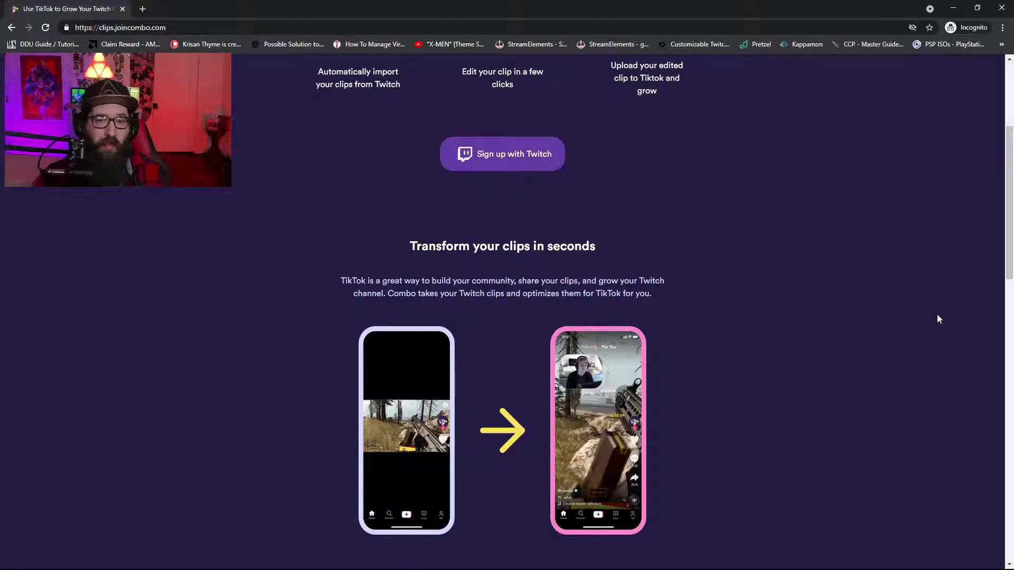
pyautogui.scroll(-2, 938, 315)
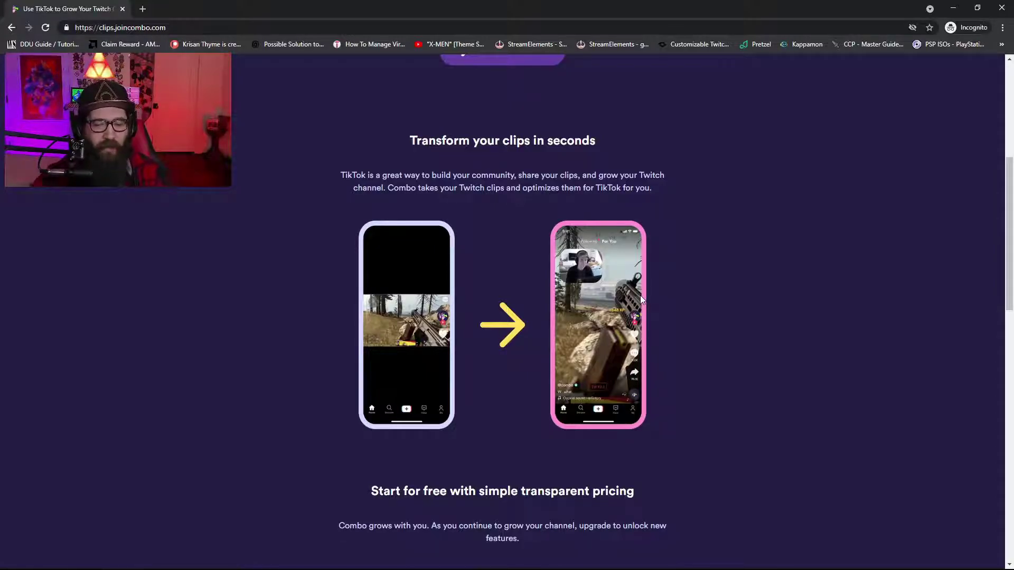
pyautogui.scroll(-3, 626, 343)
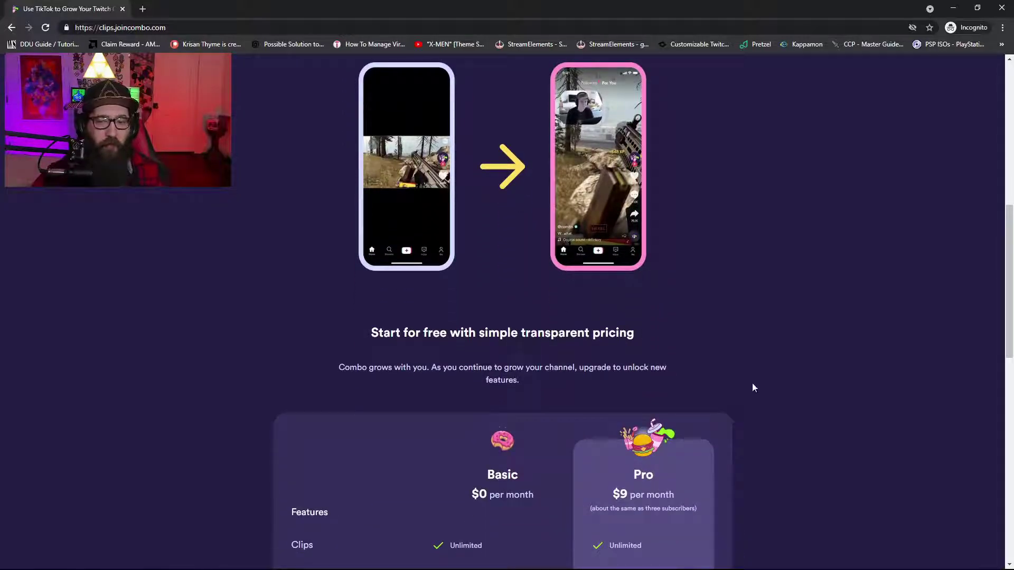
# - Scroll past the Basic $0 and Pro $9/month pricing table and 'Get started today' to the footer
pyautogui.scroll(-3, 720, 372)
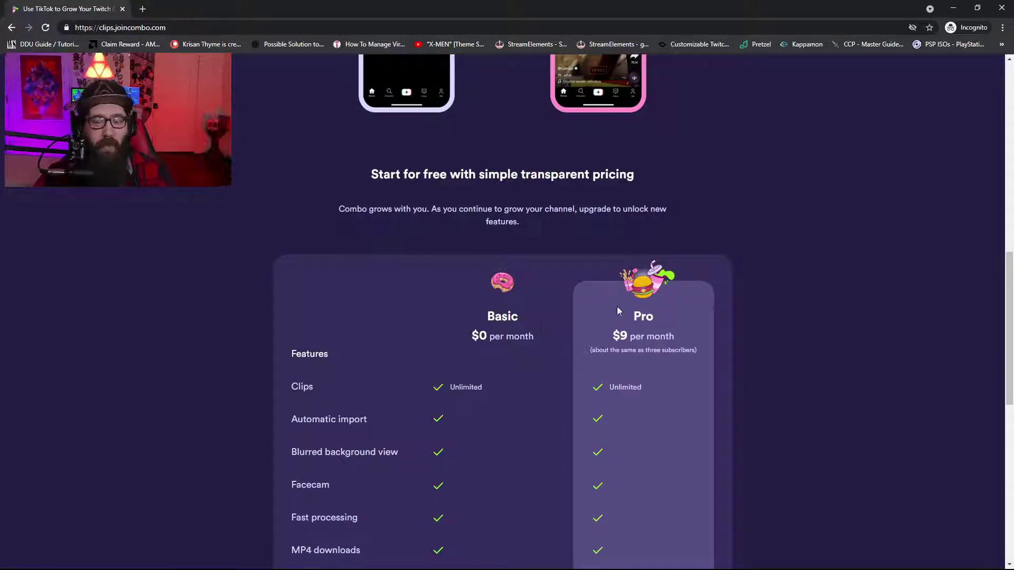
pyautogui.scroll(-1, 653, 303)
pyautogui.scroll(-1, 457, 341)
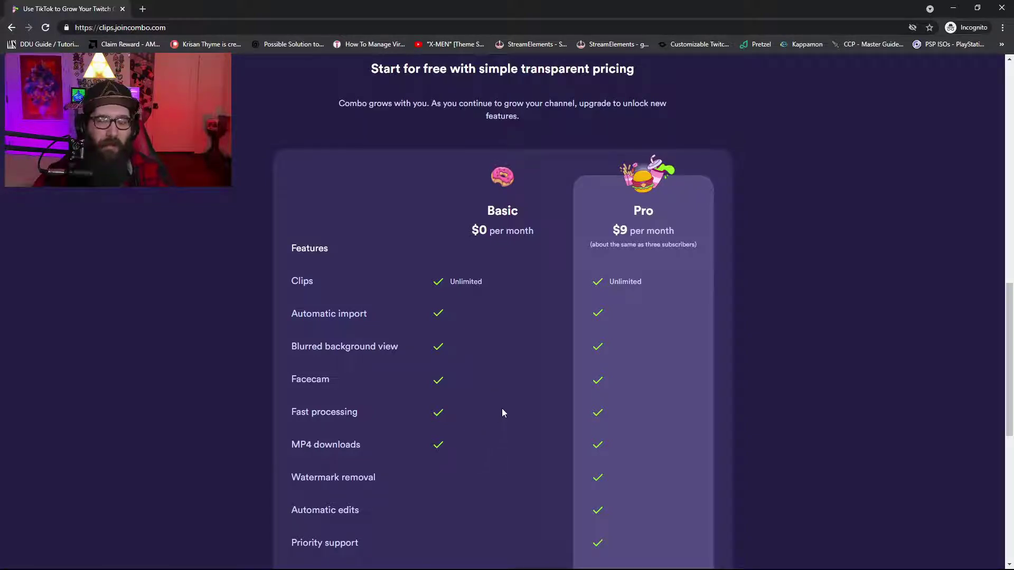
pyautogui.scroll(-2, 502, 409)
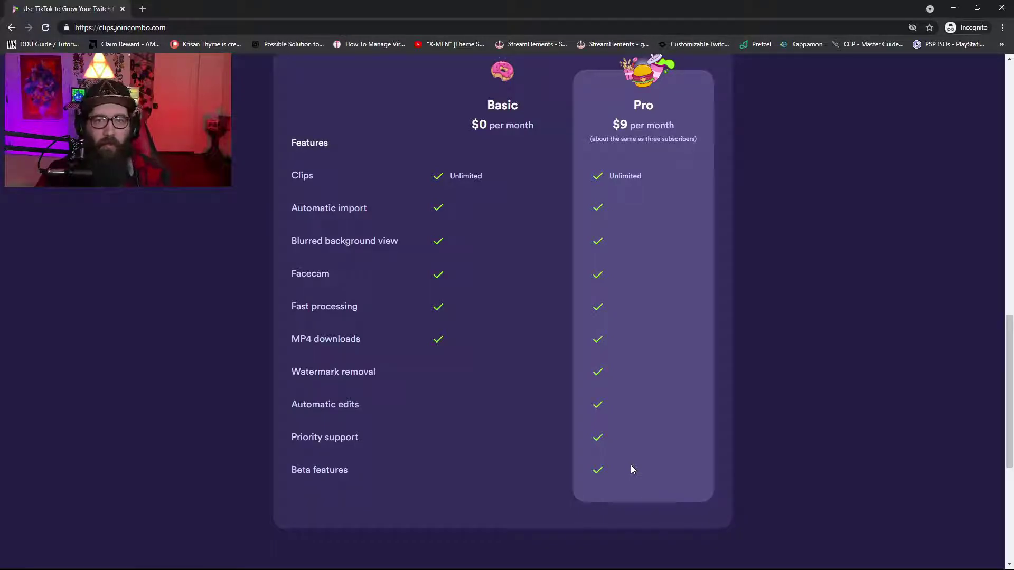
pyautogui.scroll(-4, 718, 369)
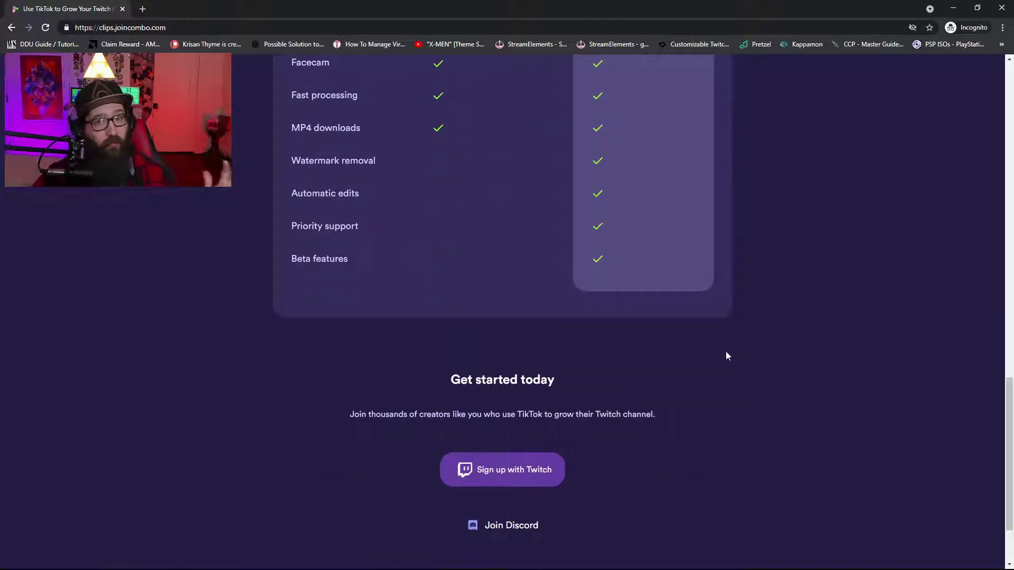
pyautogui.scroll(-2, 726, 352)
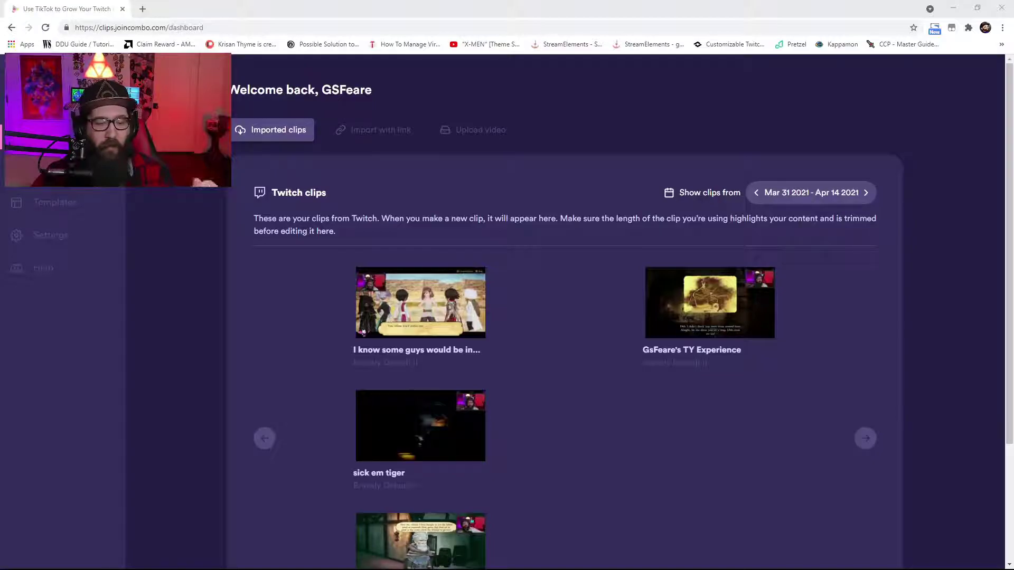
# - Step the dashboard's clip date range back to Nov 11 – Nov 25 2020
pyautogui.click(297, 181)
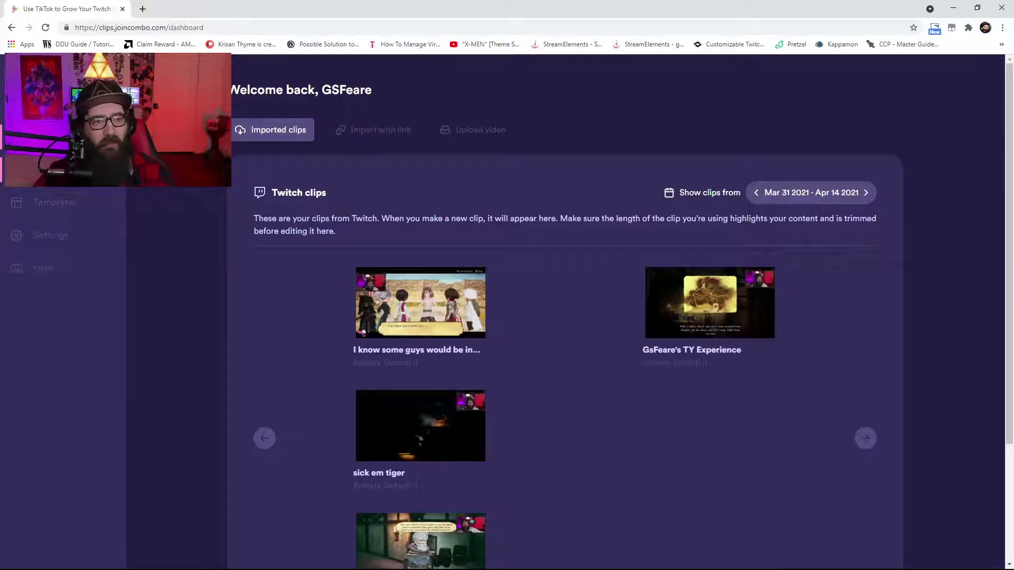
pyautogui.click(757, 193)
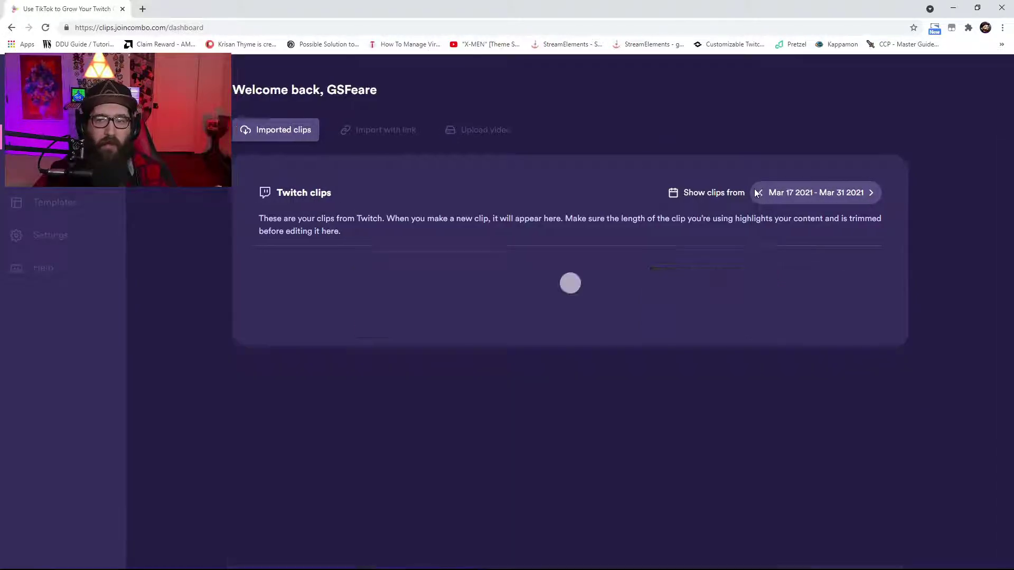
pyautogui.click(757, 193)
pyautogui.click(756, 194)
pyautogui.click(757, 193)
pyautogui.click(757, 194)
pyautogui.click(758, 194)
pyautogui.click(757, 194)
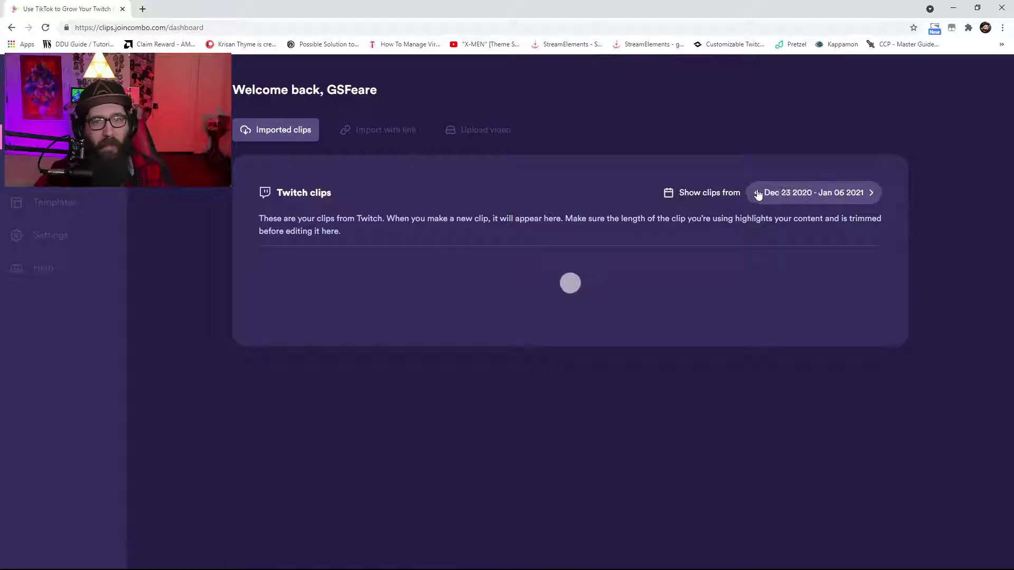
pyautogui.click(757, 193)
pyautogui.click(757, 194)
pyautogui.click(757, 193)
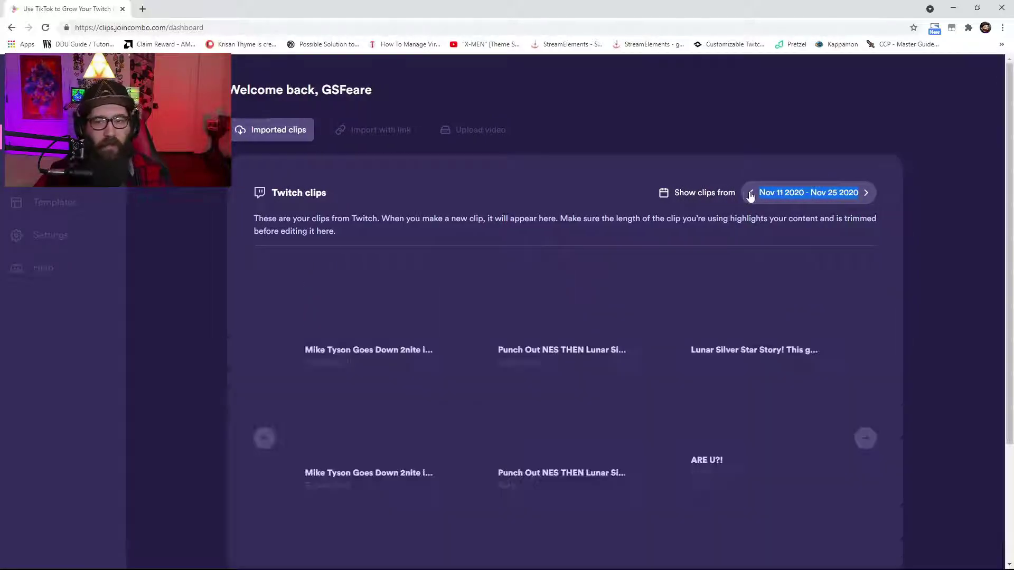
# - Move the date range forward to Mar 31 – Apr 14 2021 and scroll to the TY Experience clip
pyautogui.click(868, 193)
pyautogui.click(868, 193)
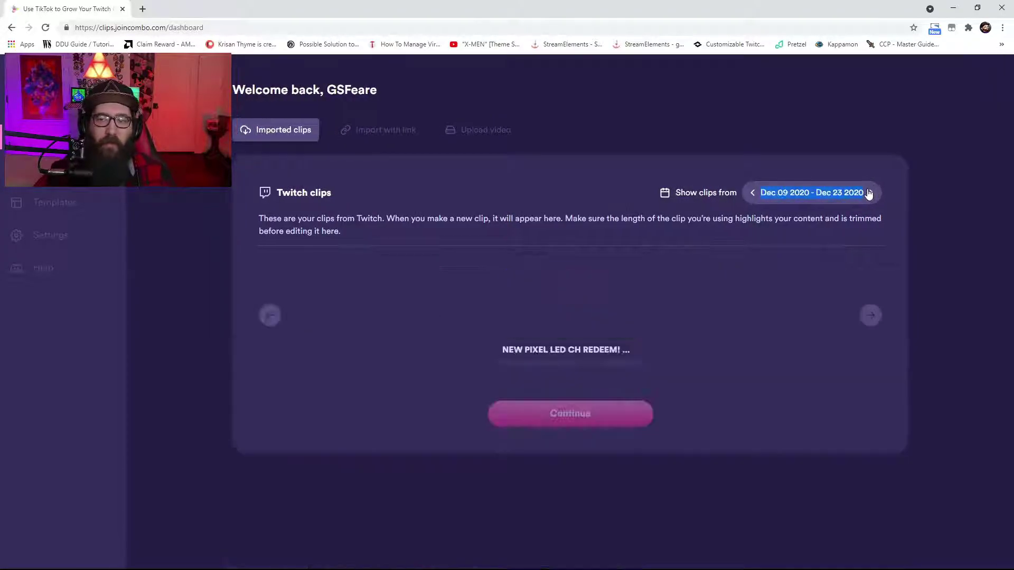
pyautogui.click(867, 193)
pyautogui.click(867, 193)
pyautogui.click(868, 193)
pyautogui.click(868, 193)
pyautogui.click(867, 193)
pyautogui.click(867, 193)
pyautogui.click(868, 193)
pyautogui.click(868, 194)
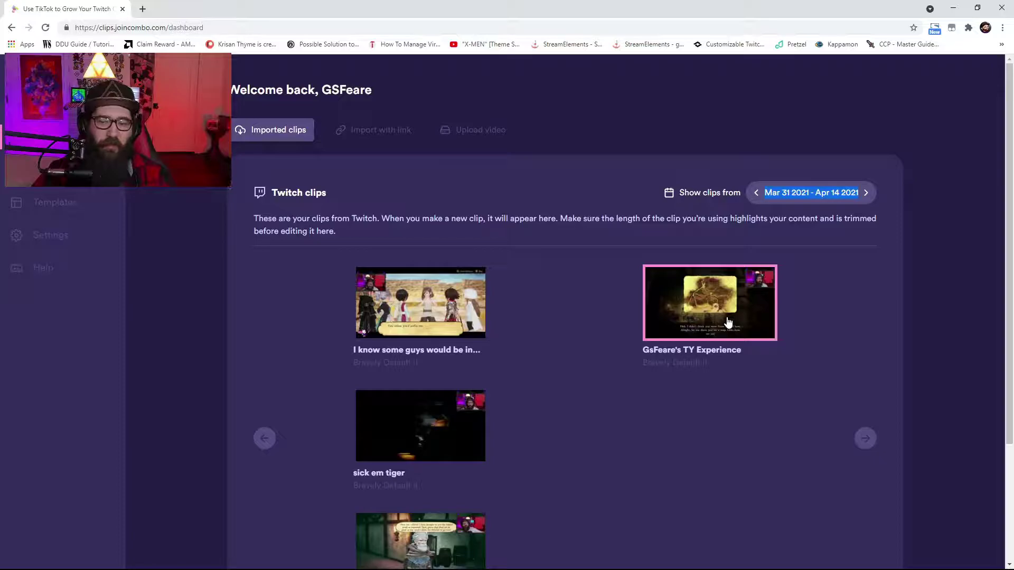
pyautogui.scroll(-3, 718, 317)
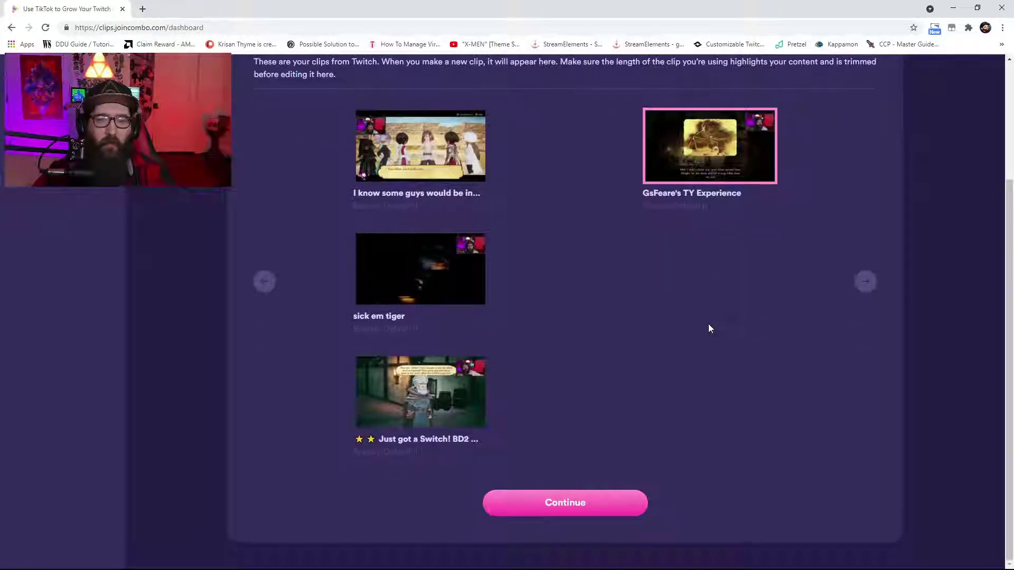
# - Continue with the selected TY Experience clip and choose the Custom edit style
pyautogui.click(602, 512)
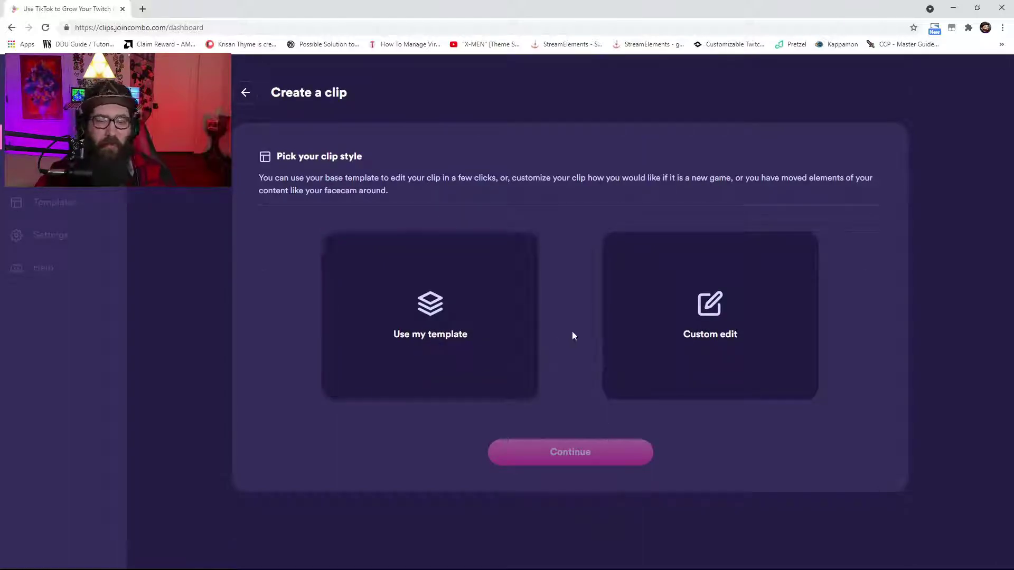
pyautogui.click(683, 317)
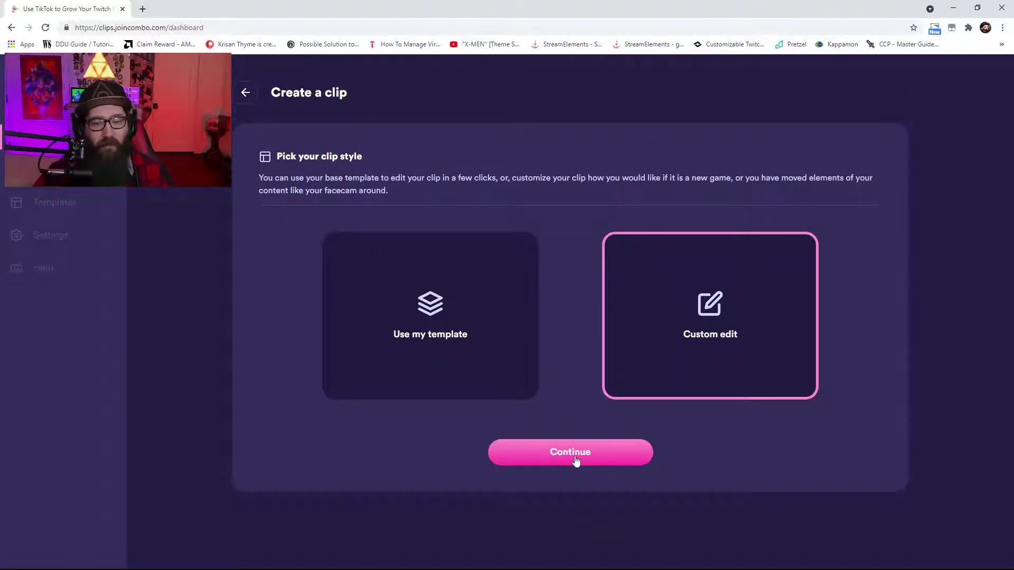
pyautogui.click(575, 455)
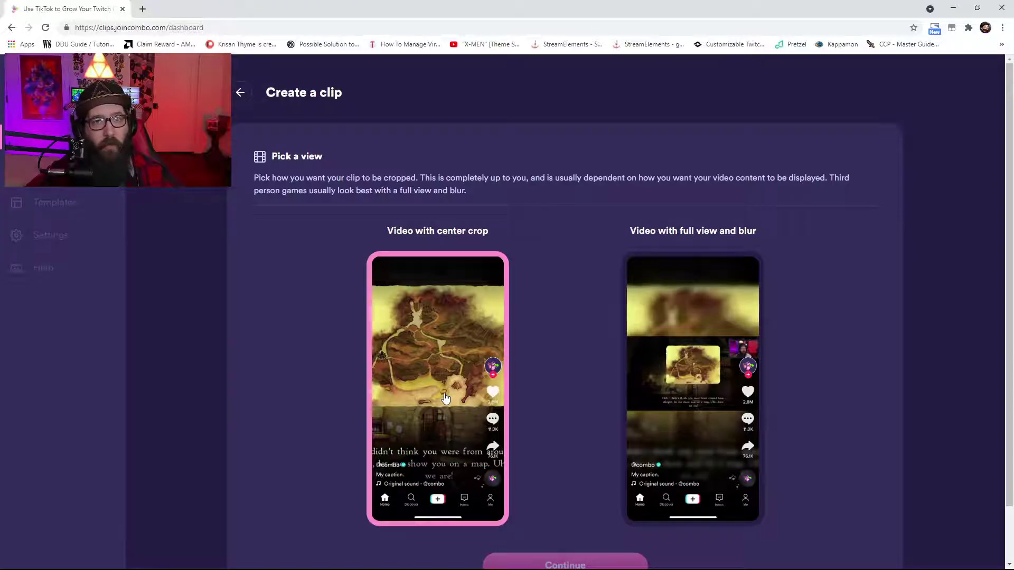
# - Choose 'Video with full view and blur' and confirm to generate the 'Wow, looks great!' preview
pyautogui.click(681, 403)
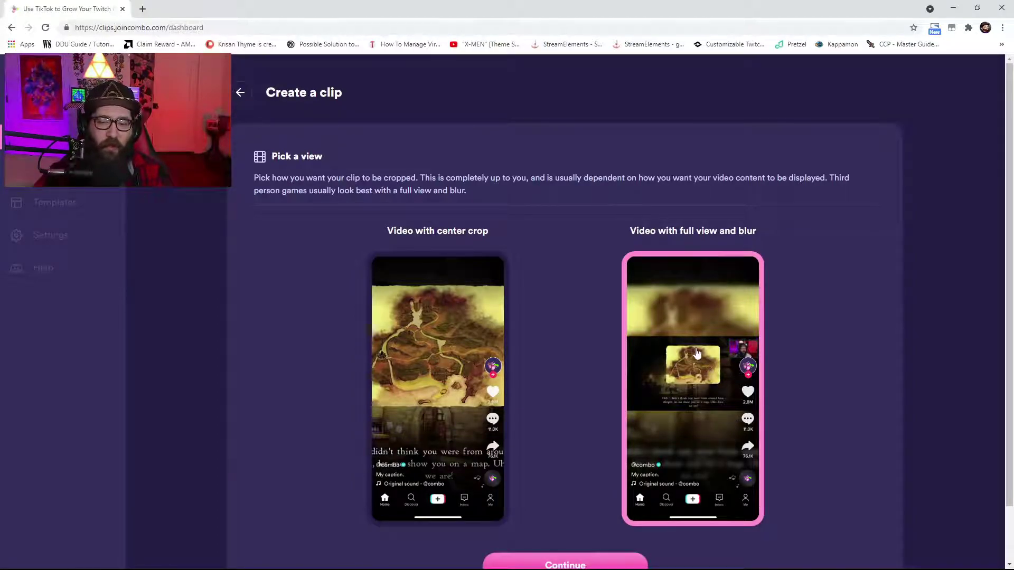
pyautogui.scroll(-2, 792, 402)
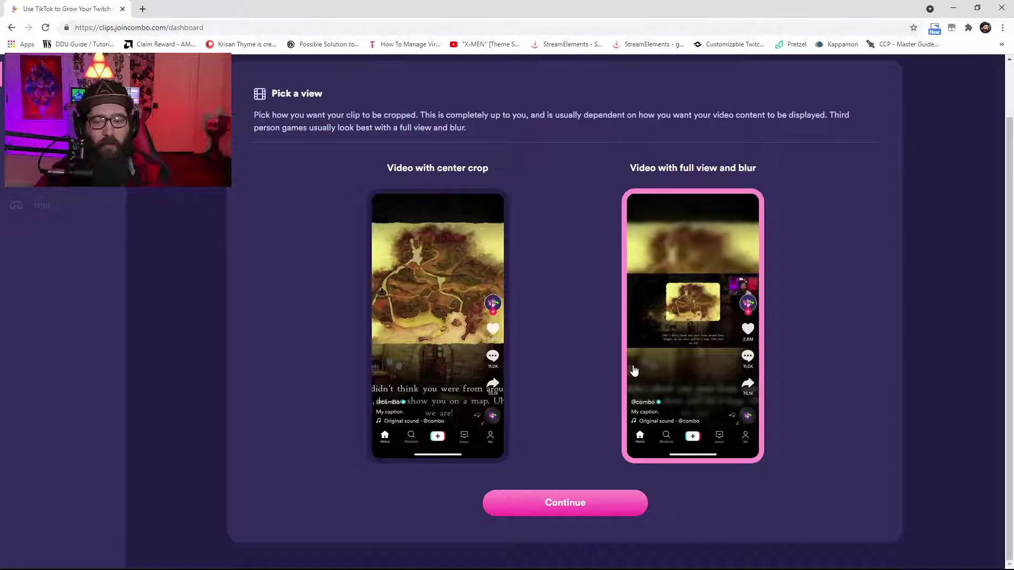
pyautogui.click(585, 511)
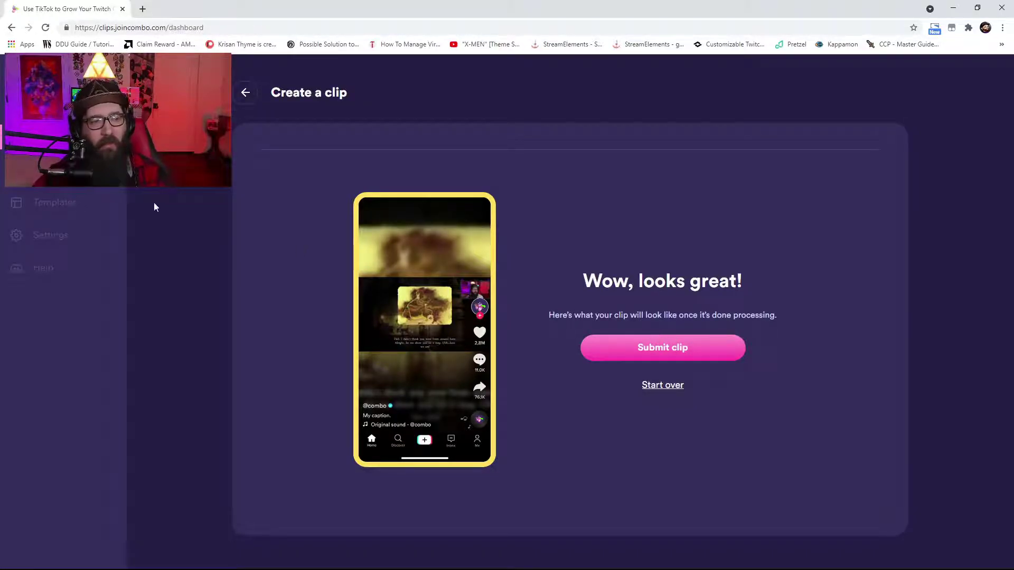
# - Open the Templates page from the left sidebar
pyautogui.click(52, 208)
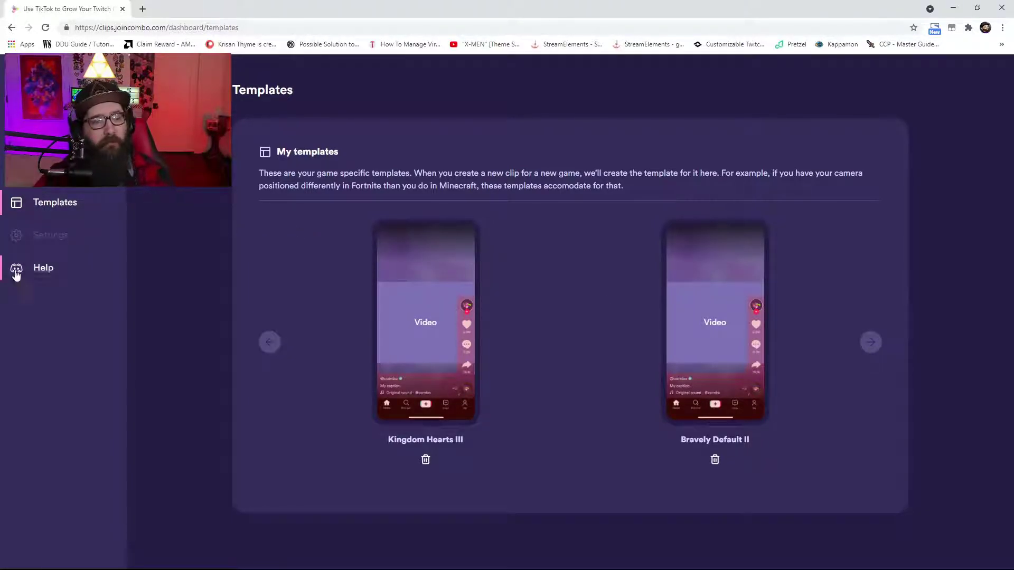
# - Open the Settings page from the left sidebar
pyautogui.click(43, 236)
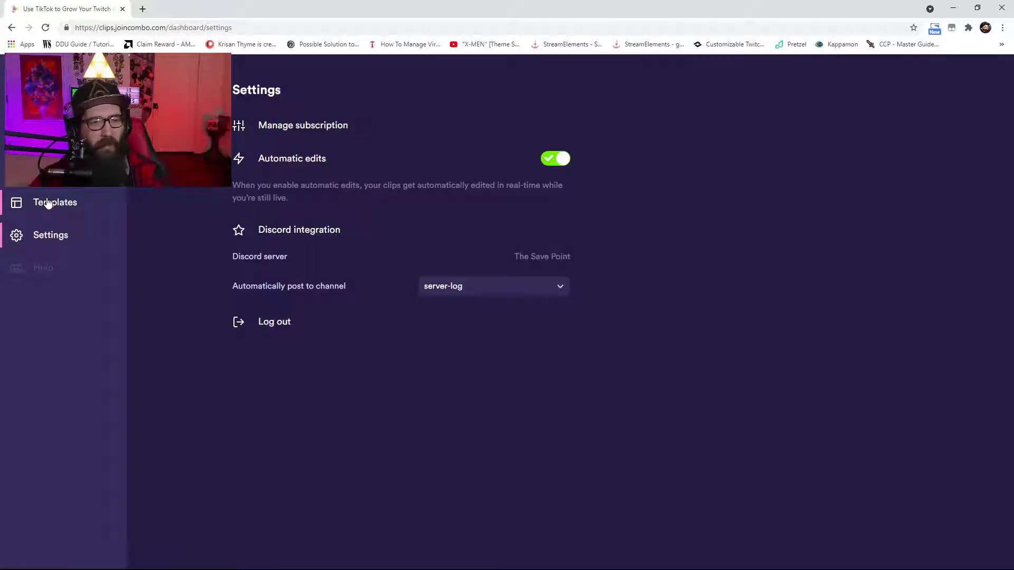
# - Open the Inbox and browse My clips, advancing the carousel to the next edited clips
pyautogui.click(47, 202)
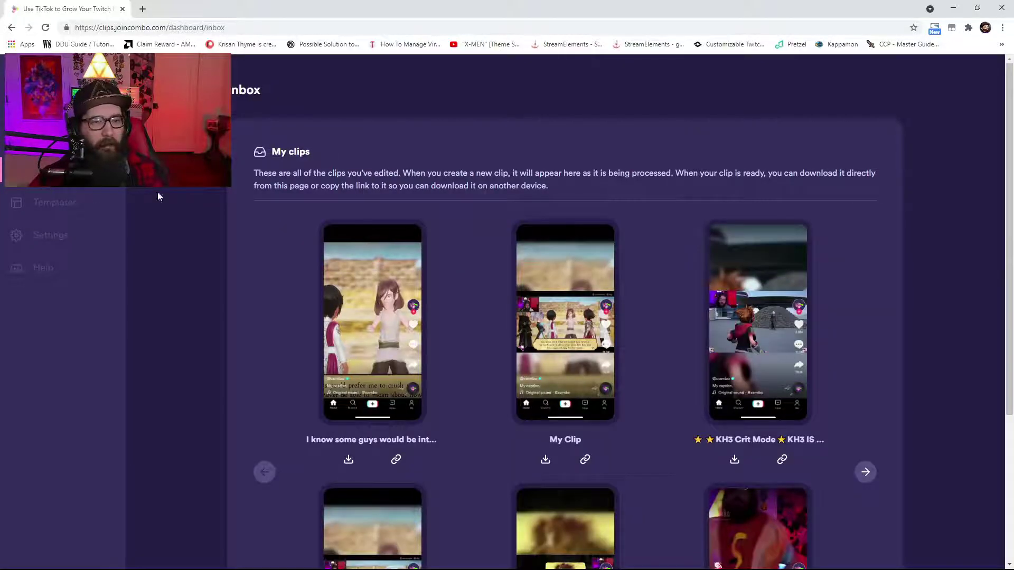
pyautogui.scroll(-4, 601, 232)
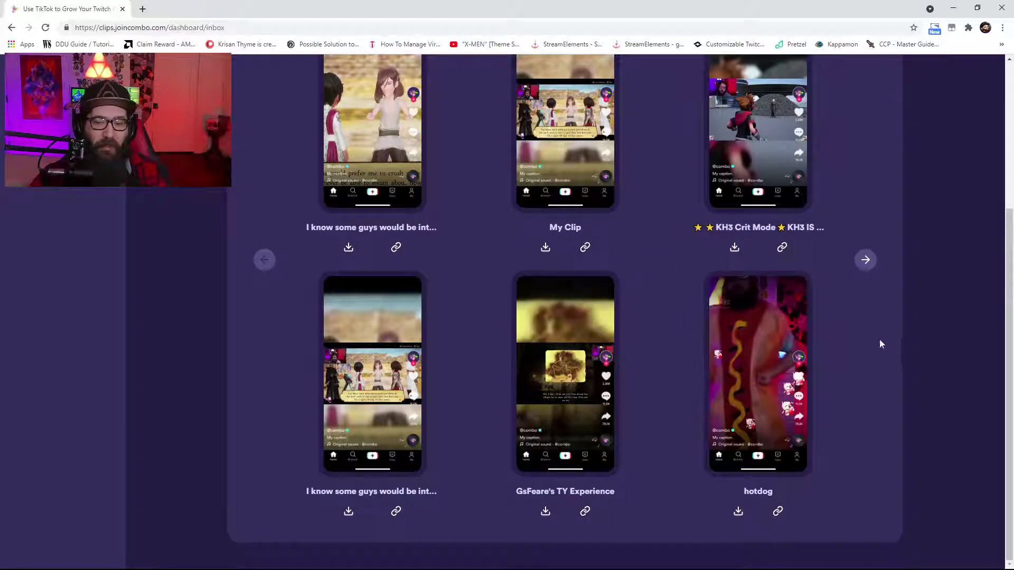
pyautogui.click(866, 258)
pyautogui.scroll(4, 856, 317)
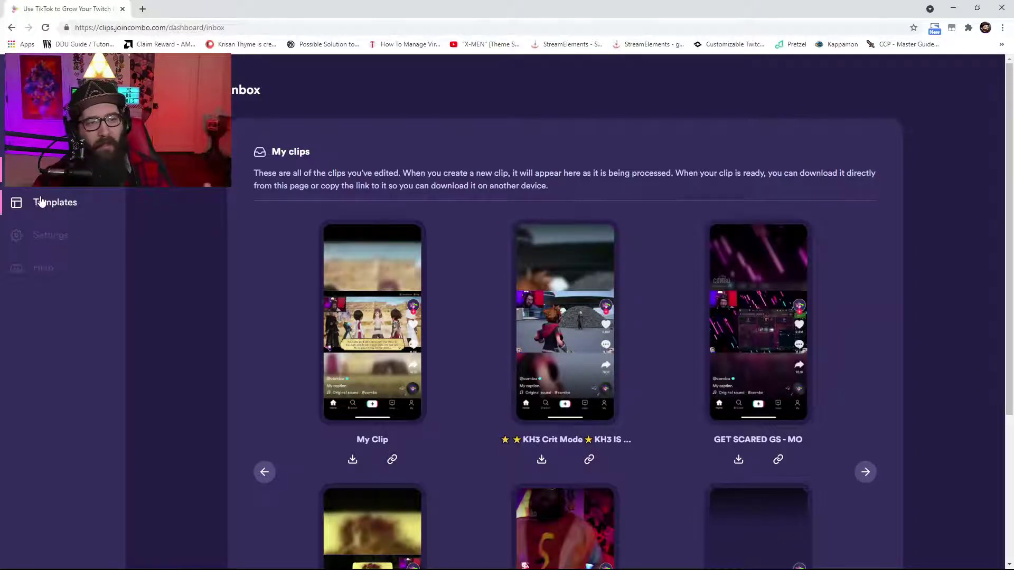
# - Go back to the Templates page from the left sidebar
pyautogui.click(41, 202)
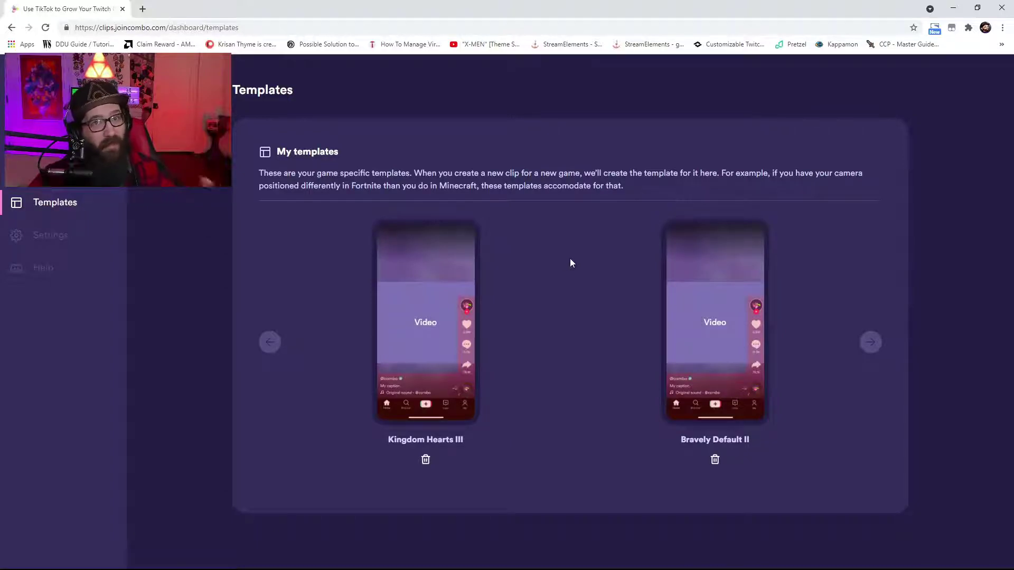